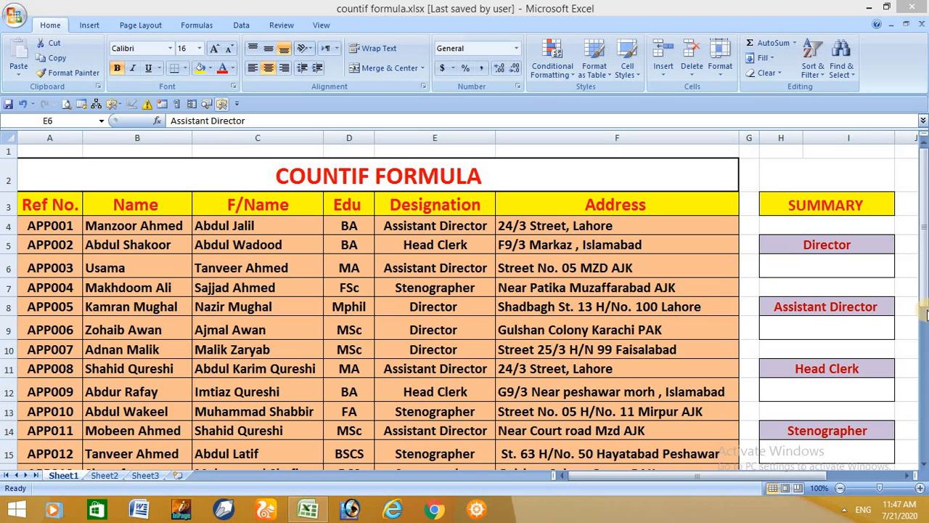
Enter =COUNTIF(E4:E33,E8) in the cell below Director to count Director entries in the Designation column
{"action": "left_click", "coordinate": [783, 264]}
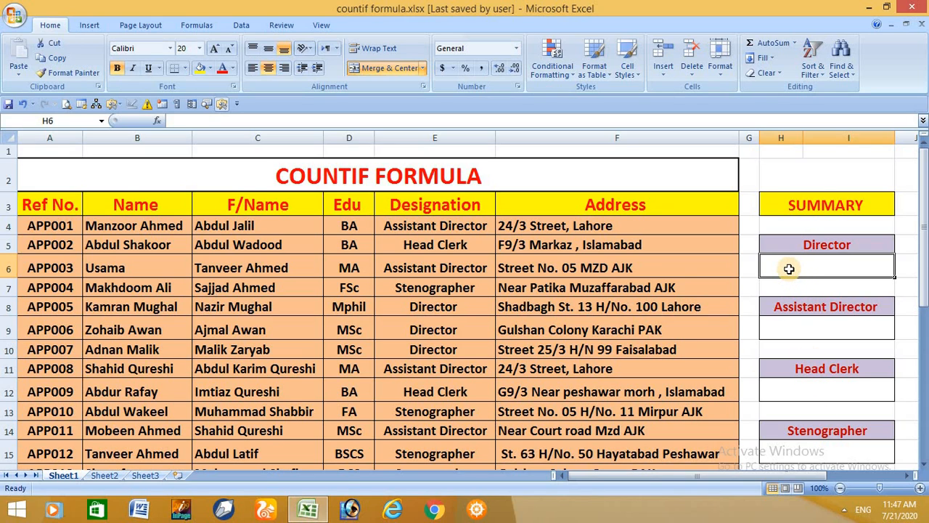
{"action": "type", "text": "="}
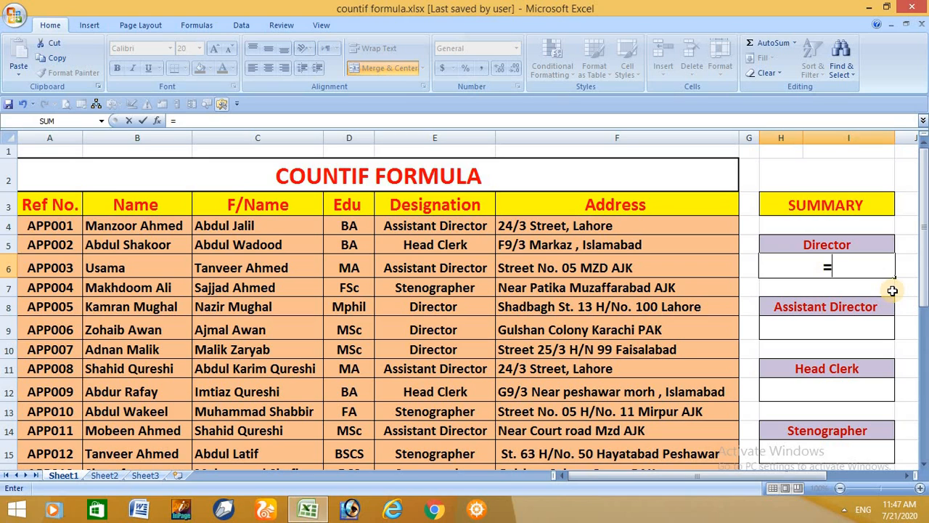
{"action": "type", "text": "countif"}
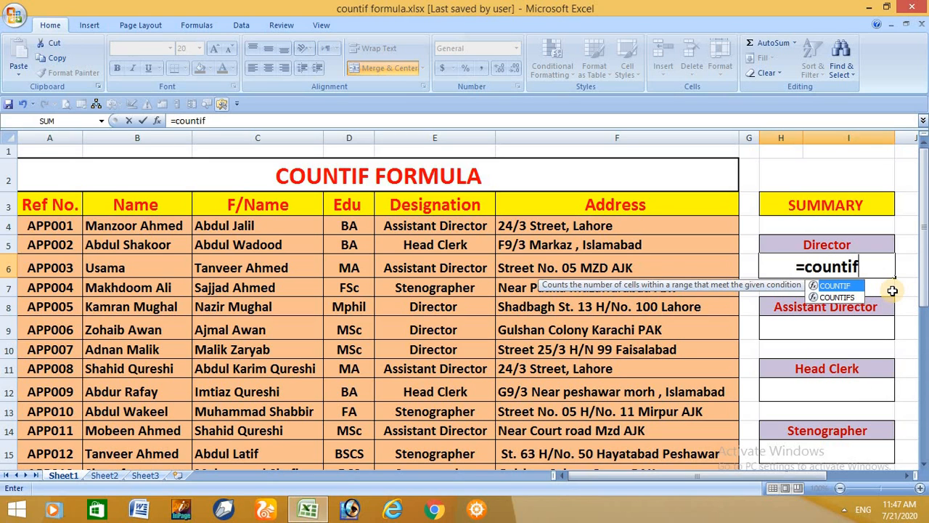
{"action": "key", "text": "Tab"}
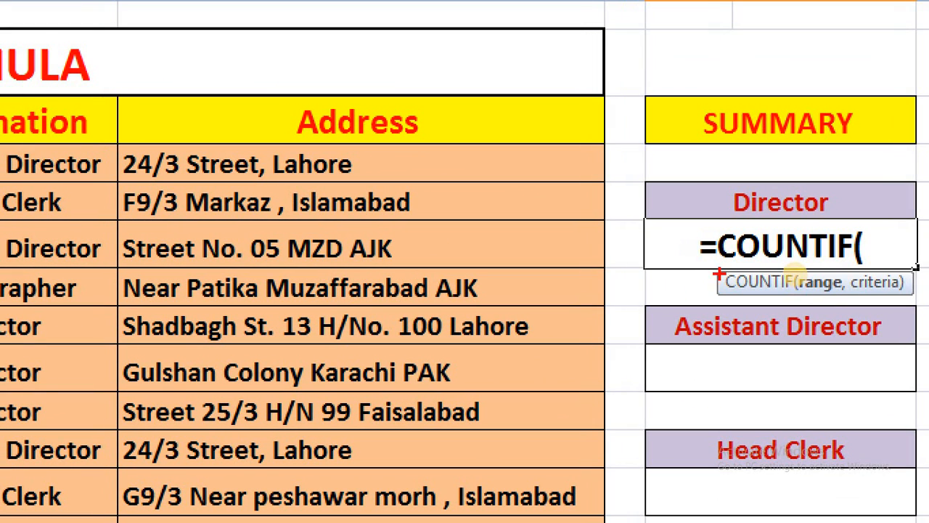
{"action": "mouse_move", "coordinate": [715, 259]}
{"action": "left_mouse_down"}
{"action": "mouse_move", "coordinate": [793, 302]}
{"action": "mouse_move", "coordinate": [926, 294]}
{"action": "mouse_move", "coordinate": [914, 297]}
{"action": "left_mouse_up"}
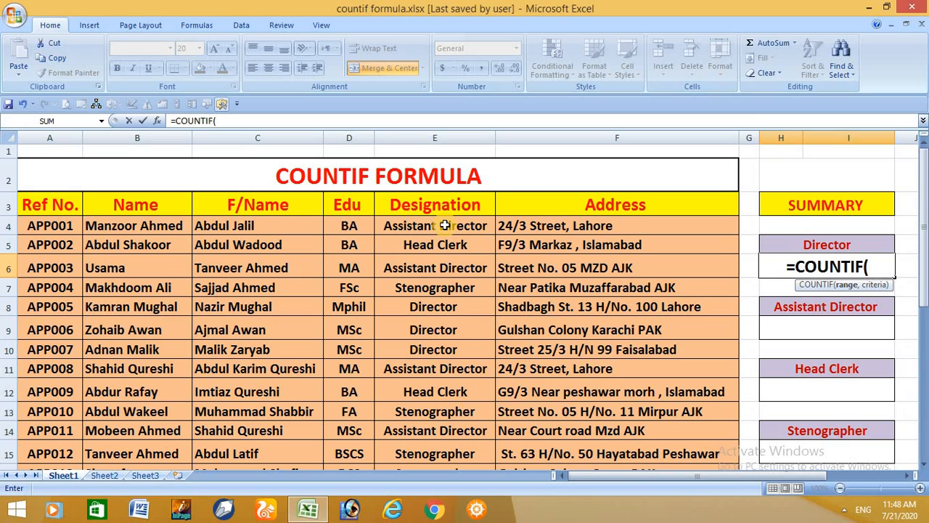
{"action": "left_click_drag", "start_coordinate": [445, 226], "coordinate": [433, 435]}
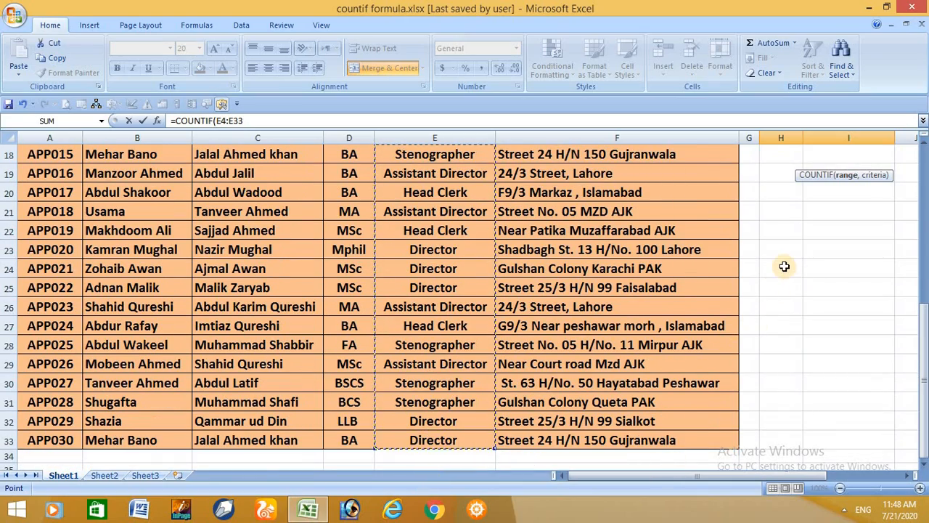
{"action": "scroll", "coordinate": [783, 263], "scroll_direction": "up", "scroll_amount": 5}
{"action": "scroll", "coordinate": [788, 262], "scroll_direction": "up", "scroll_amount": 1}
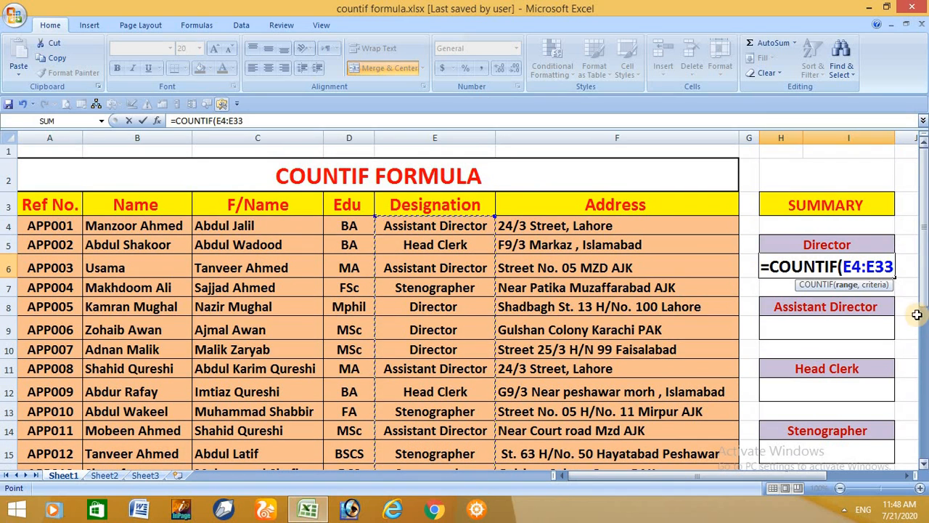
{"action": "type", "text": ","}
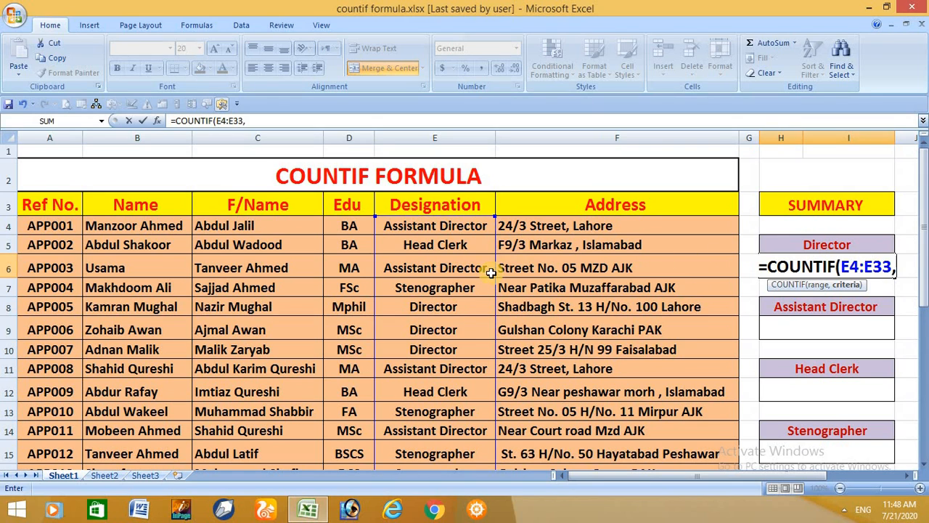
{"action": "left_click", "coordinate": [441, 310]}
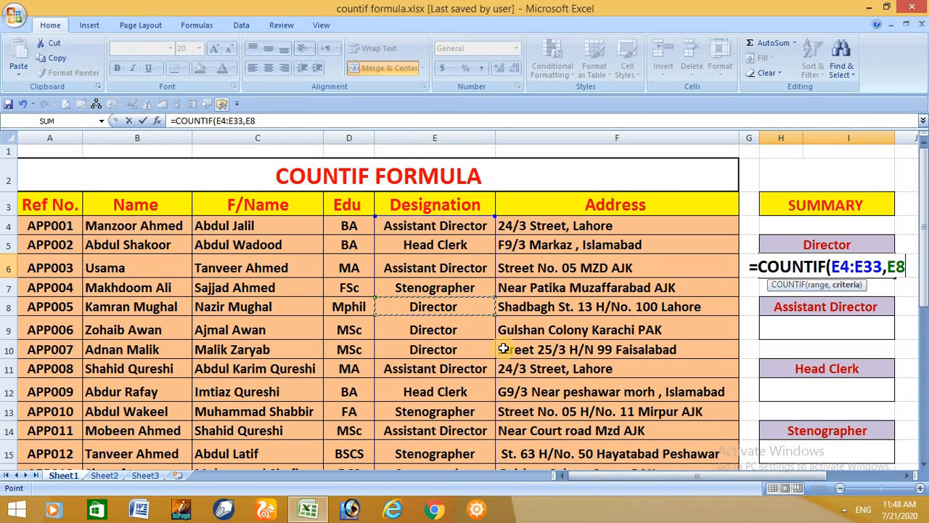
{"action": "type", "text": ")"}
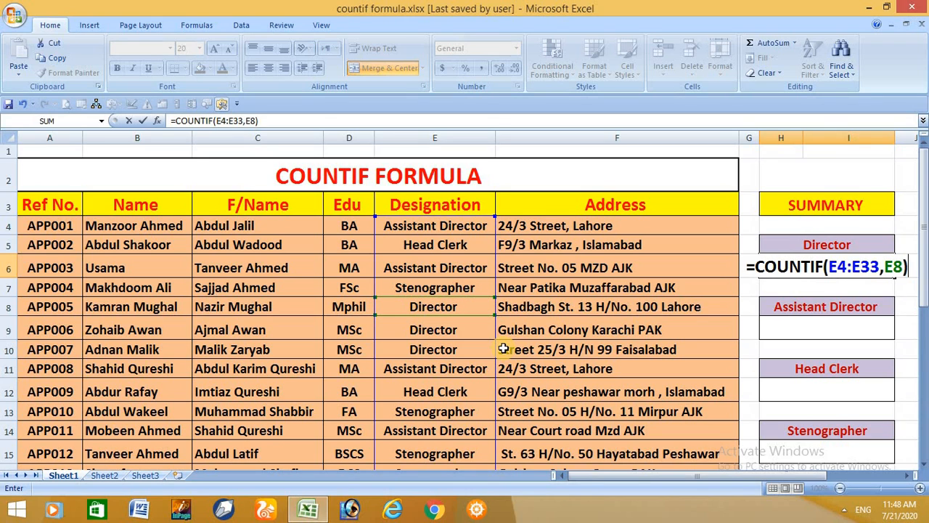
{"action": "key", "text": "Return"}
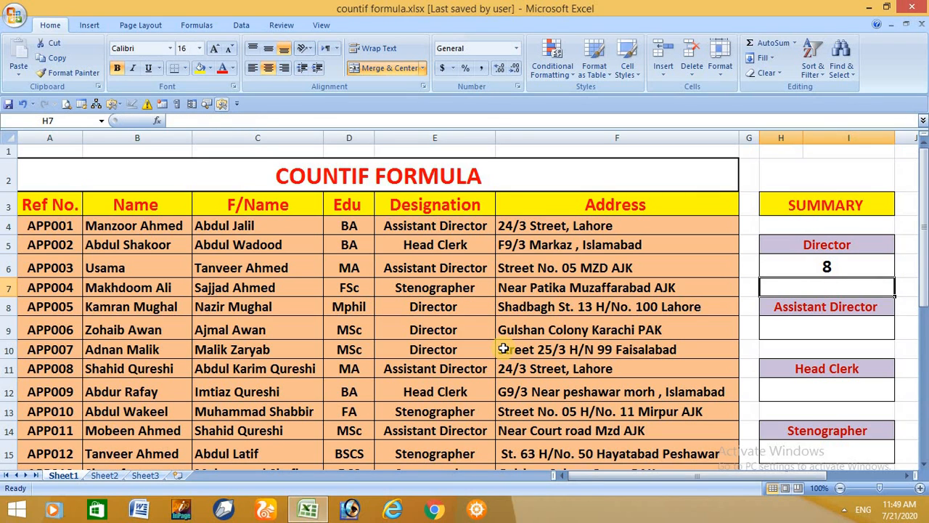
Enter =COUNTIF(E4:E33,E6) in the cell below Assistant Director to count Assistant Director entries
{"action": "key", "text": "Down"}
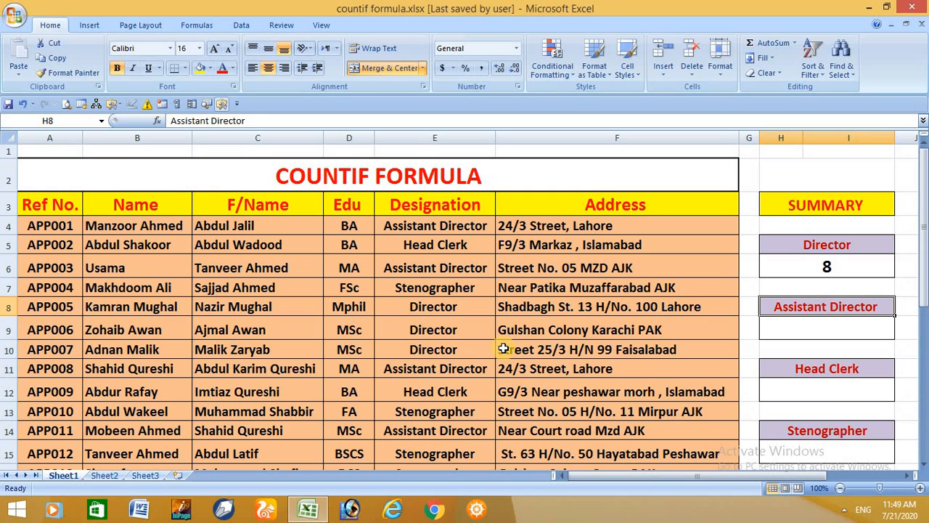
{"action": "left_click", "coordinate": [802, 325]}
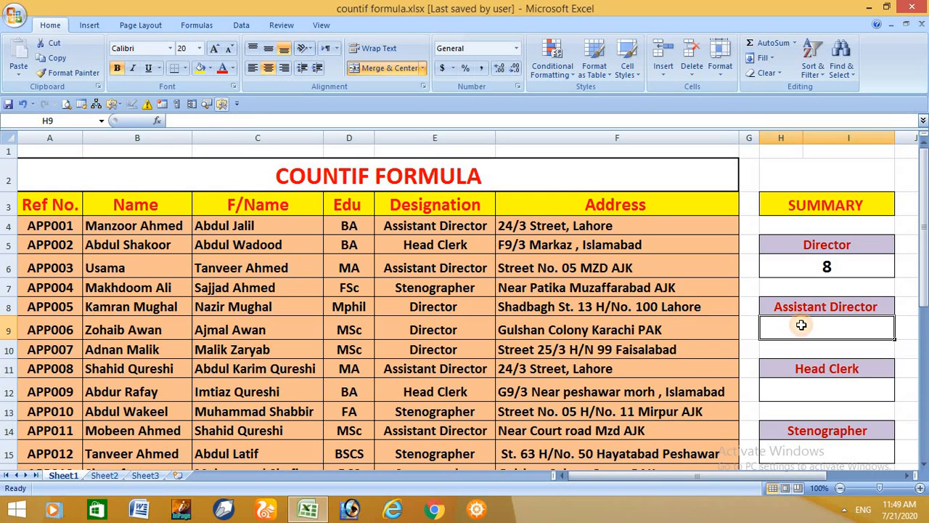
{"action": "type", "text": "="}
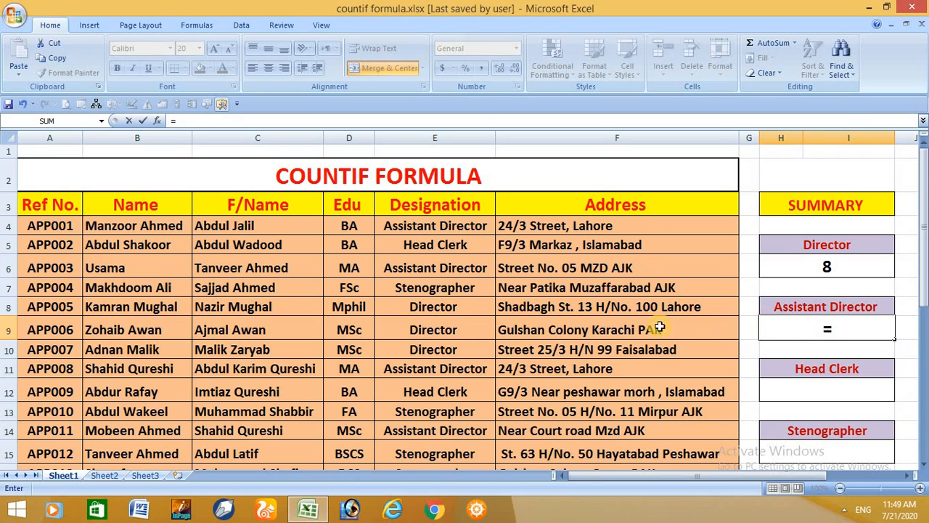
{"action": "type", "text": "c"}
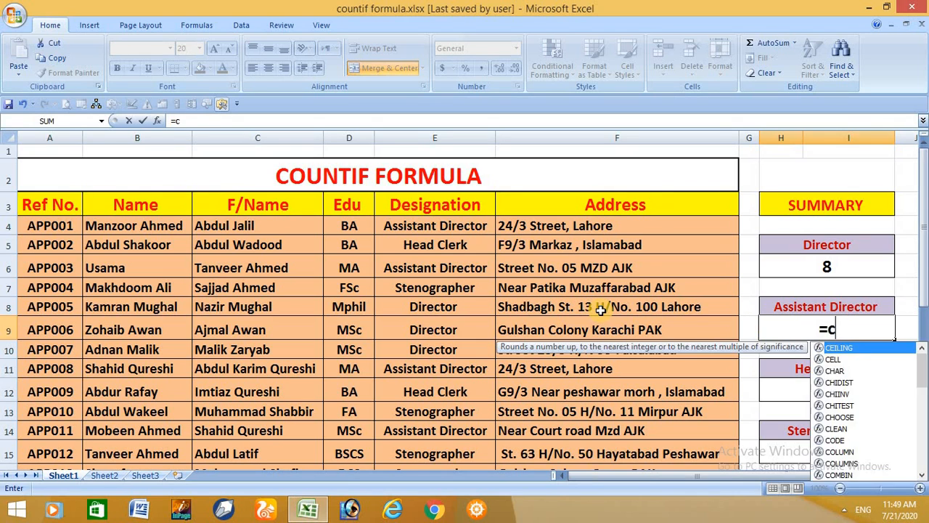
{"action": "type", "text": "ountif"}
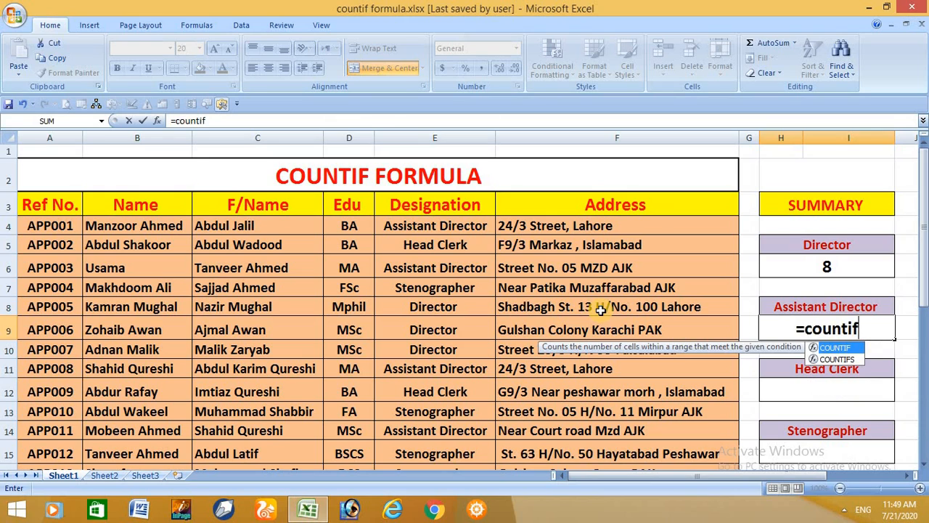
{"action": "key", "text": "Tab"}
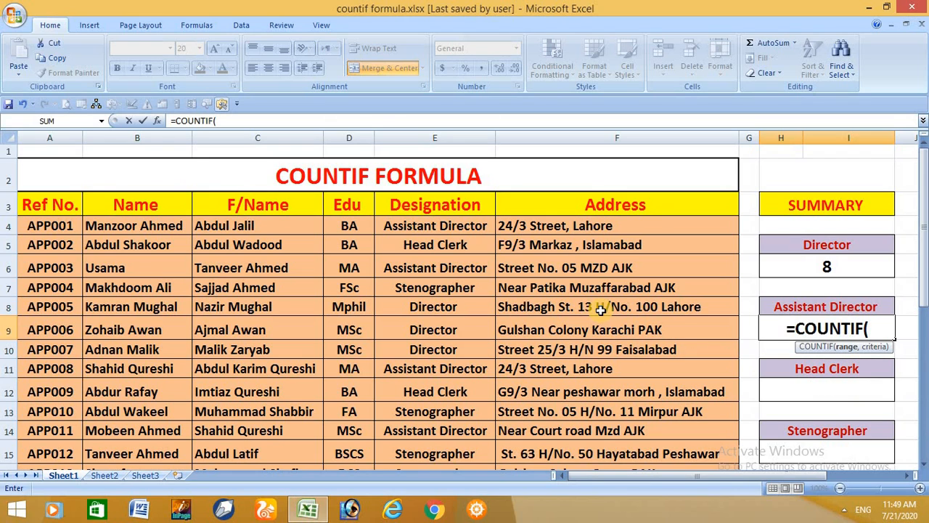
{"action": "left_click_drag", "start_coordinate": [444, 226], "coordinate": [445, 439]}
{"action": "type", "text": ","}
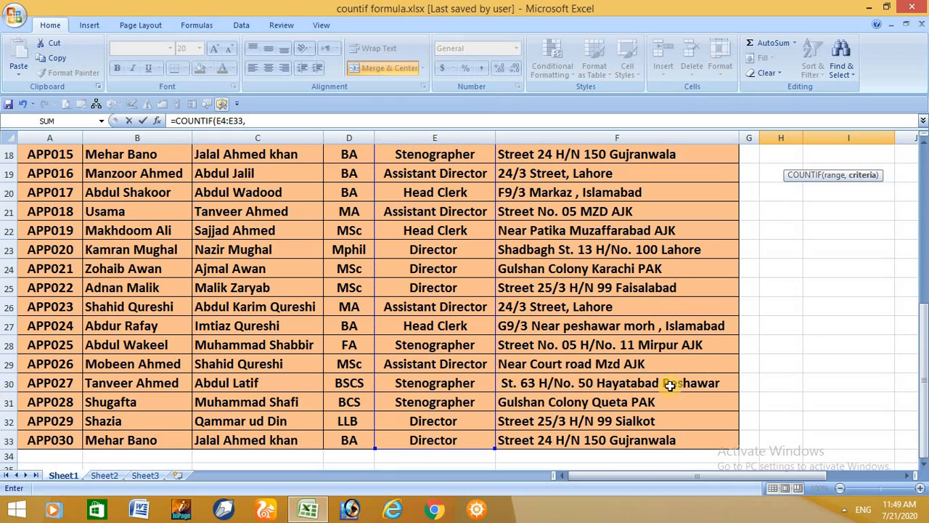
{"action": "left_click_drag", "start_coordinate": [923, 337], "coordinate": [914, 233]}
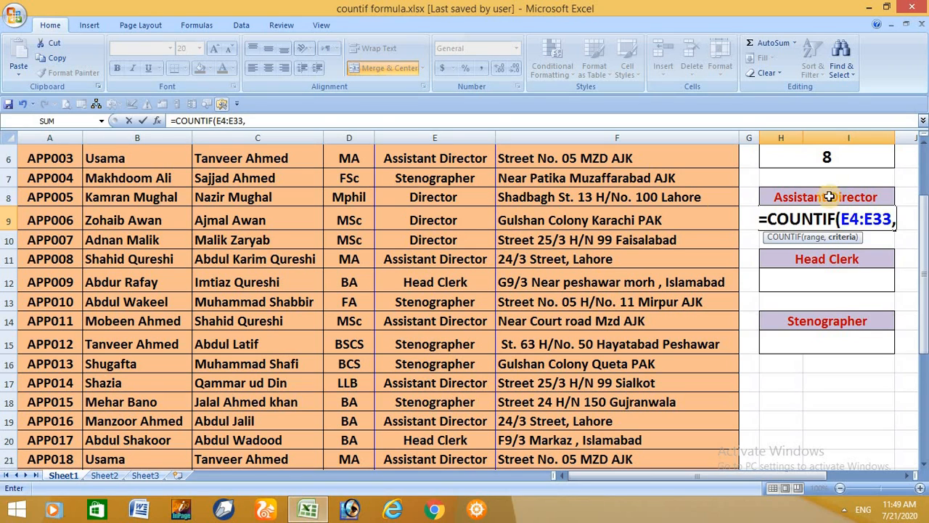
{"action": "left_click", "coordinate": [466, 157]}
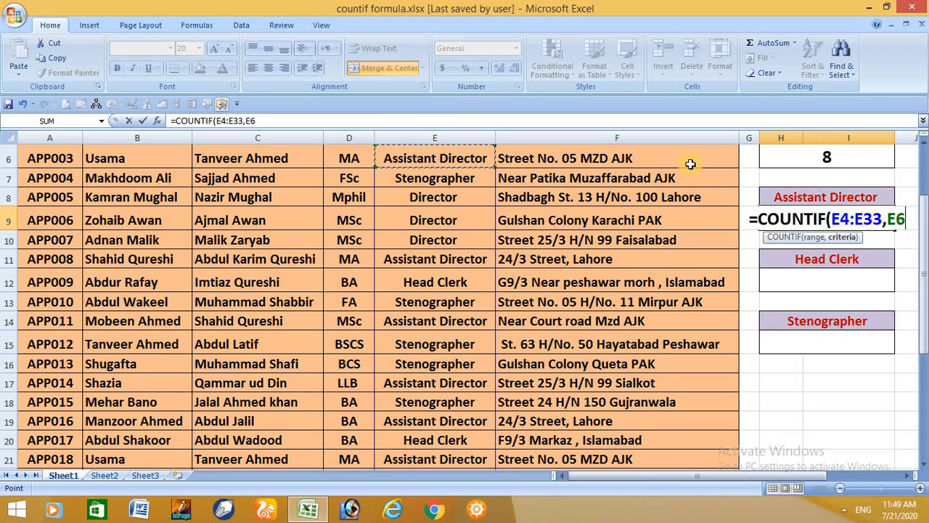
{"action": "type", "text": ")"}
{"action": "key", "text": "Return"}
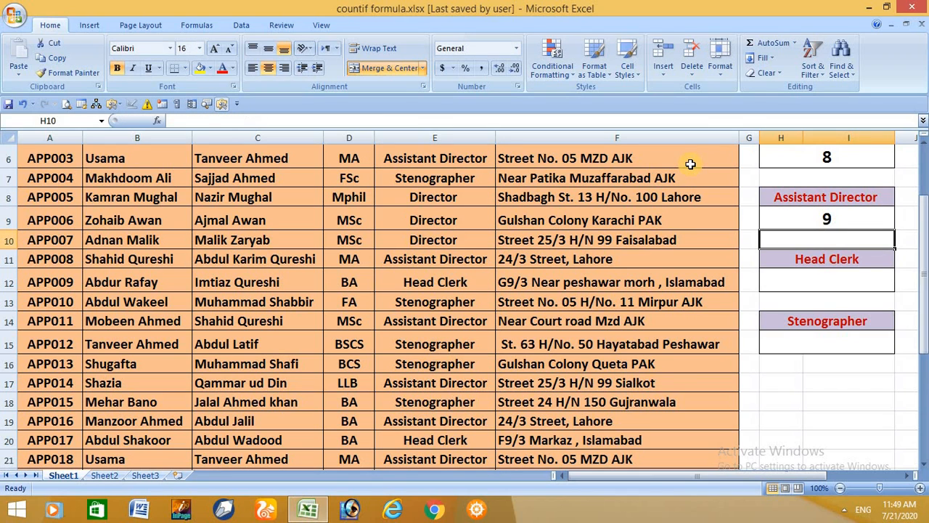
Open the Assistant Director formula for editing and copy its text
{"action": "left_click", "coordinate": [852, 279]}
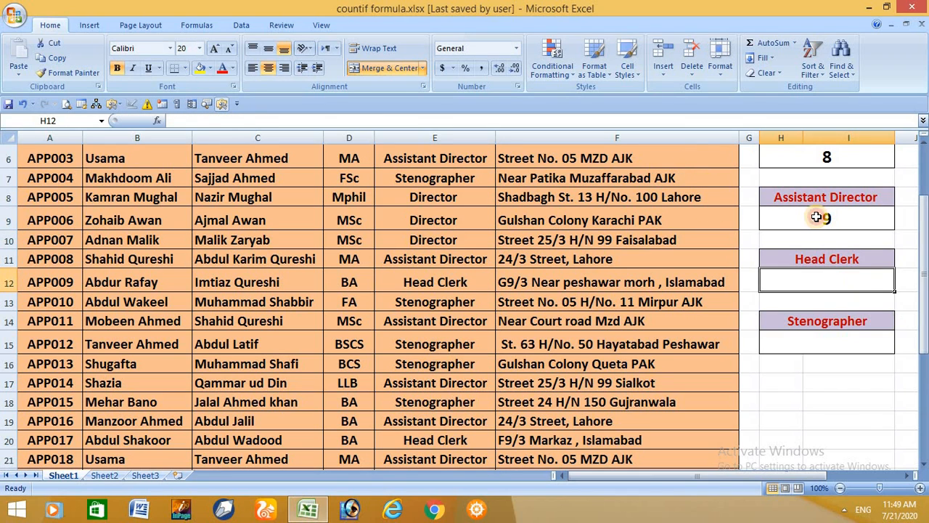
{"action": "left_click", "coordinate": [816, 217]}
{"action": "double_click", "coordinate": [817, 217]}
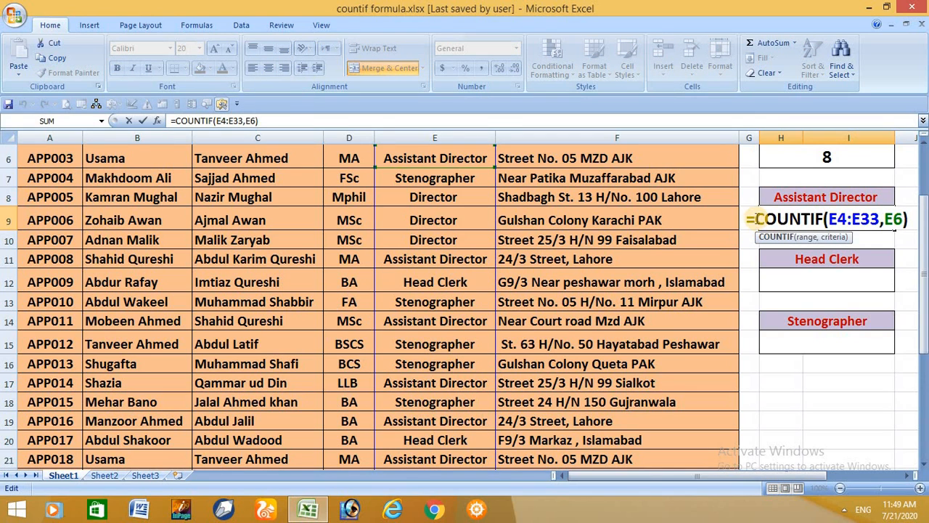
{"action": "left_click_drag", "start_coordinate": [754, 219], "coordinate": [910, 216]}
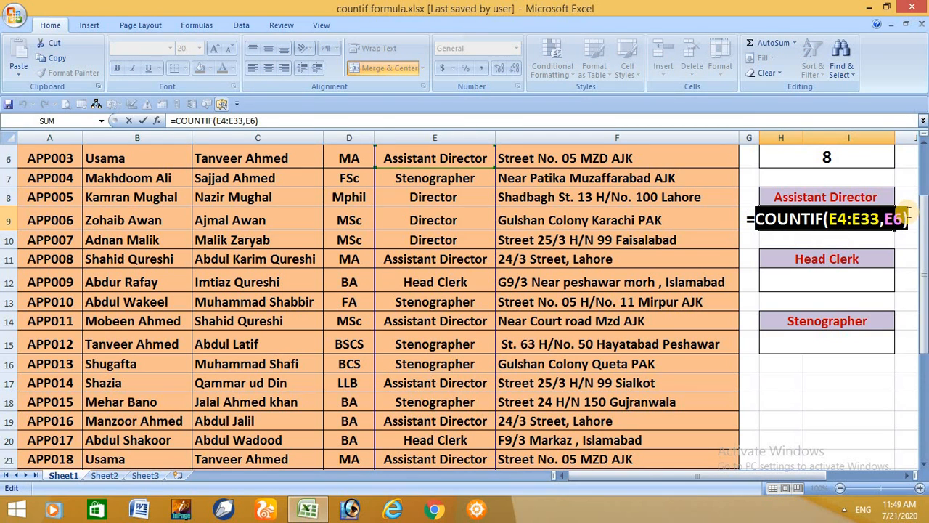
Paste the formula into the cell below Head Clerk and change its criterion to E12
{"action": "left_click", "coordinate": [789, 282]}
{"action": "double_click", "coordinate": [788, 280]}
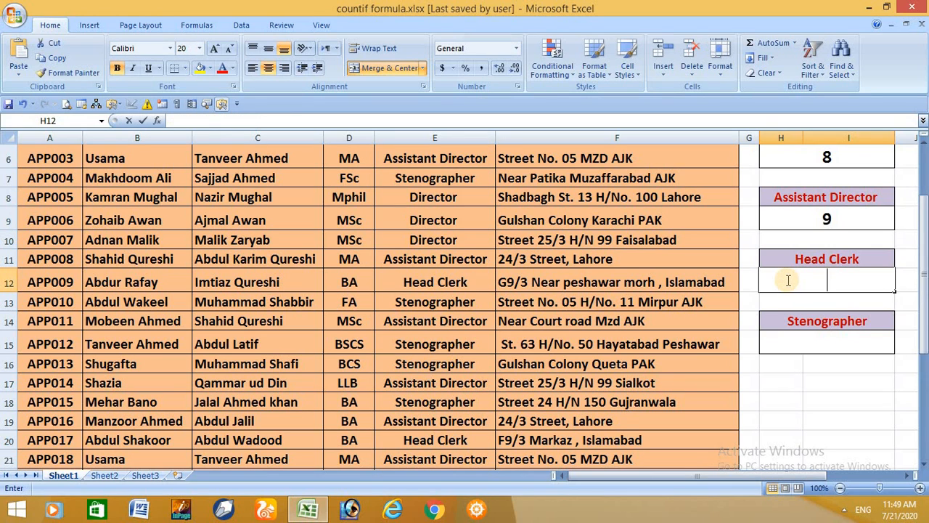
{"action": "type", "text": "="}
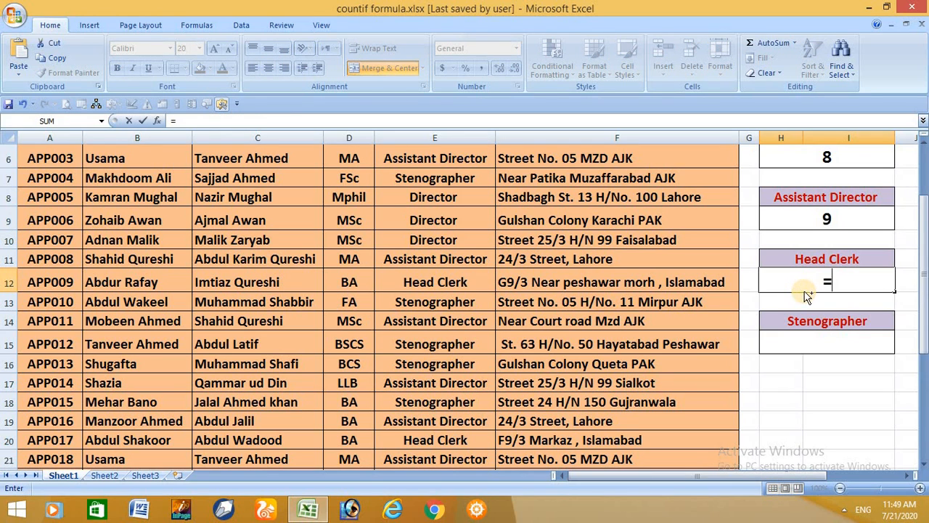
{"action": "key", "text": "ctrl+v"}
{"action": "double_click", "coordinate": [895, 281]}
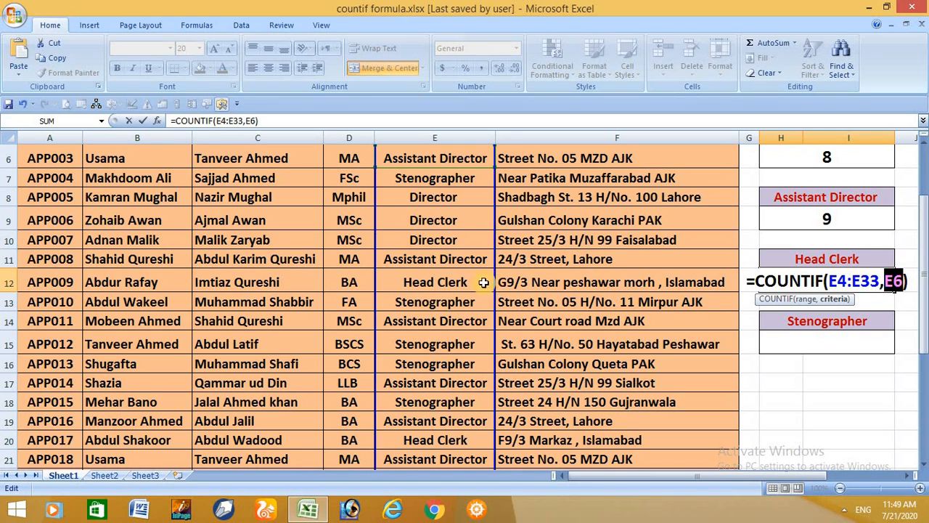
{"action": "left_click", "coordinate": [459, 282]}
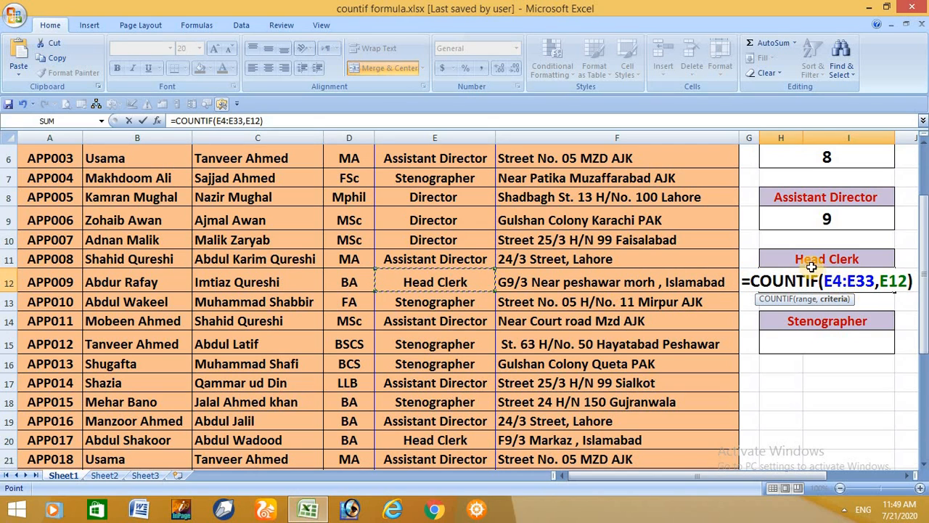
{"action": "key", "text": "Return"}
Paste the formula into the cell below Stenographer and change its criterion to E18
{"action": "left_click", "coordinate": [830, 340]}
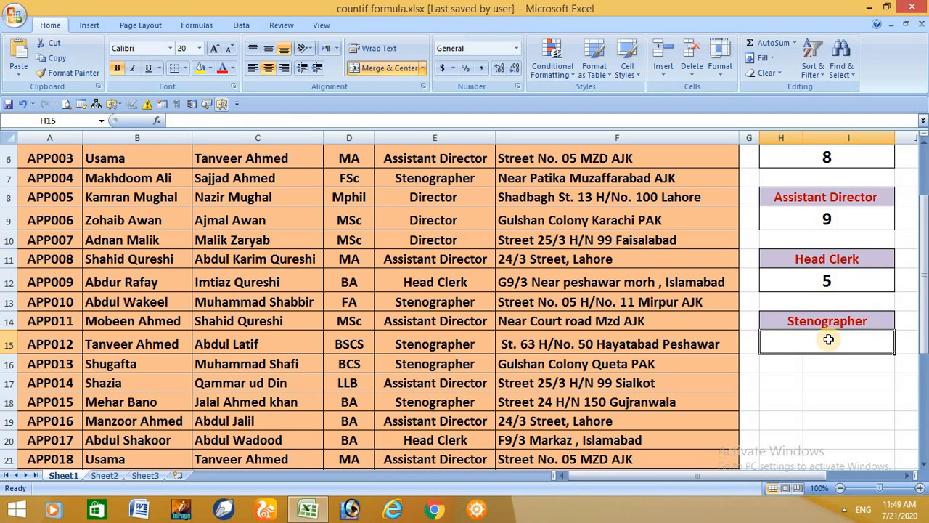
{"action": "double_click", "coordinate": [828, 338]}
{"action": "type", "text": "="}
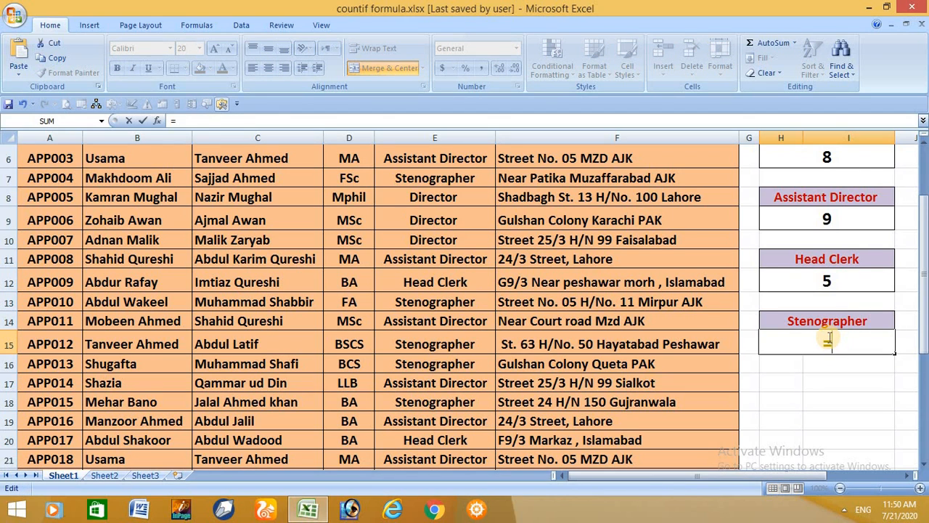
{"action": "key", "text": "ctrl+v"}
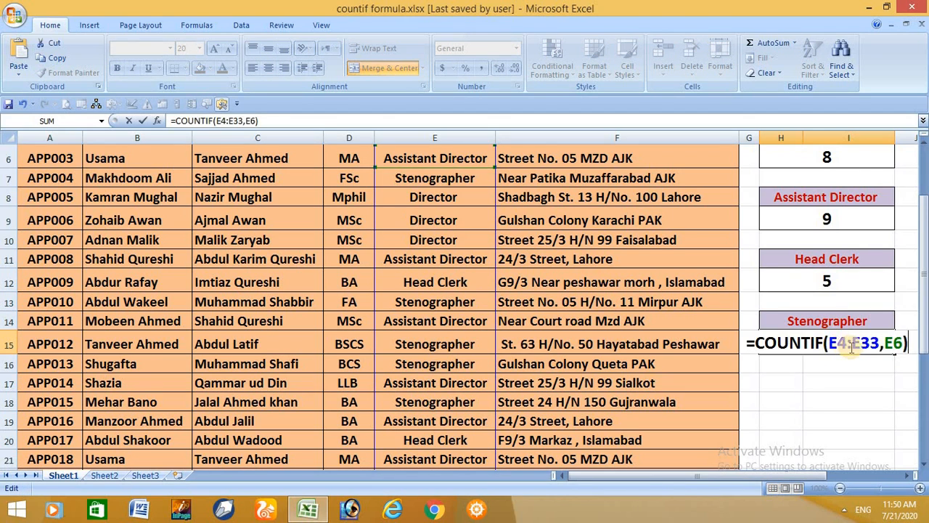
{"action": "left_click", "coordinate": [898, 342]}
{"action": "double_click", "coordinate": [894, 342]}
{"action": "left_click", "coordinate": [439, 399]}
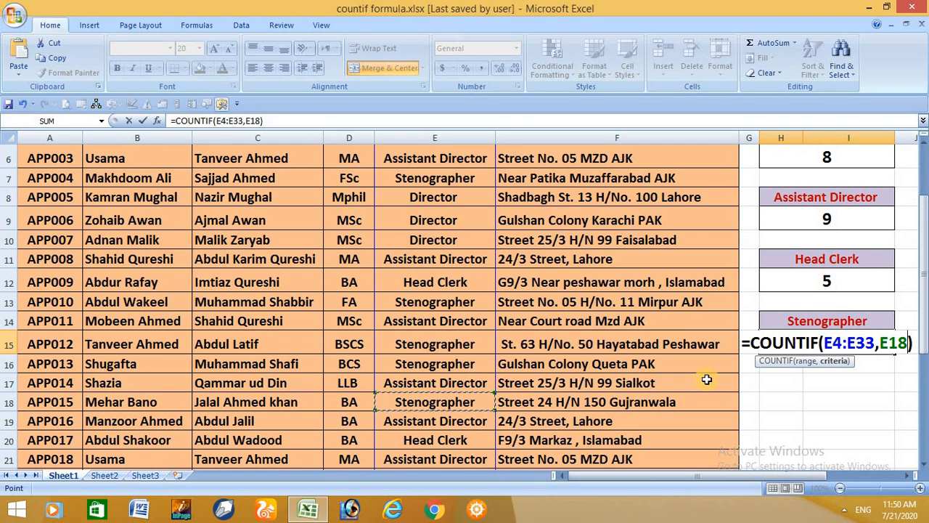
{"action": "key", "text": "Return"}
{"action": "scroll", "coordinate": [886, 266], "scroll_direction": "up", "scroll_amount": 2}
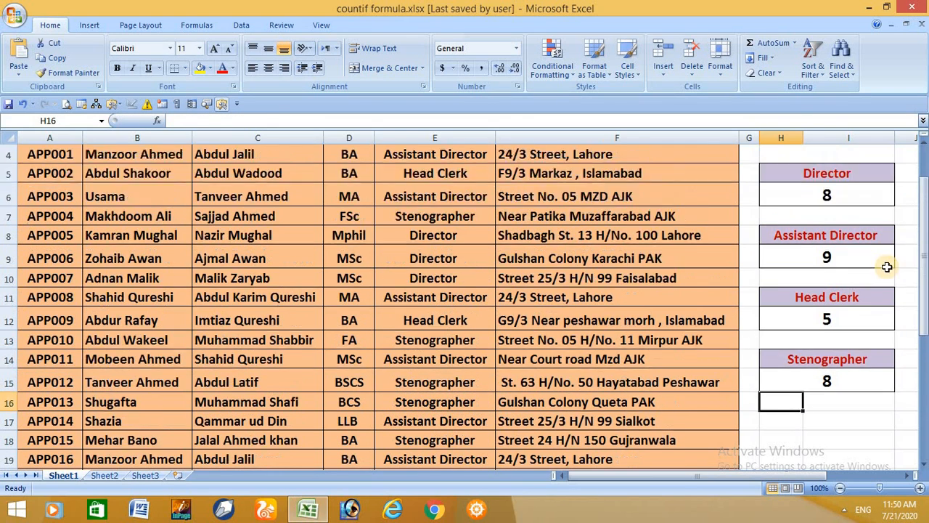
{"action": "scroll", "coordinate": [858, 284], "scroll_direction": "down", "scroll_amount": 1}
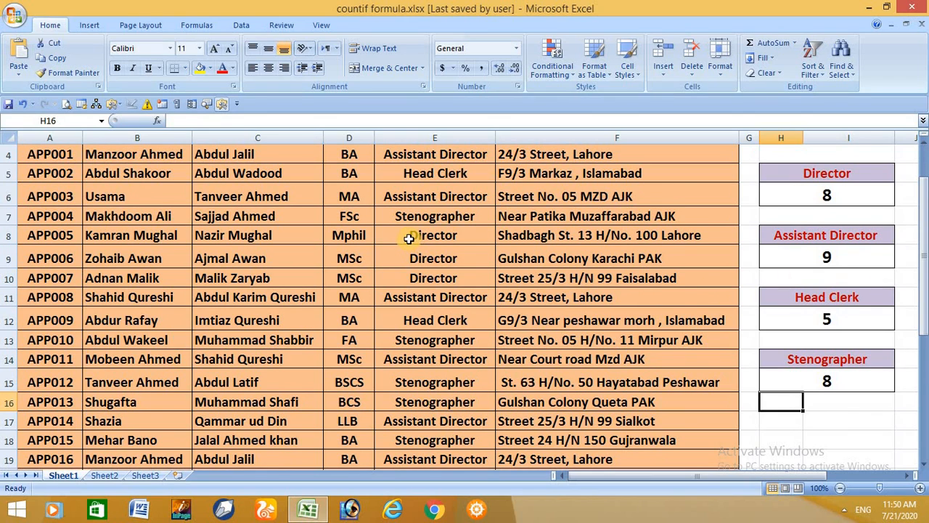
{"action": "mouse_move", "coordinate": [381, 192]}
{"action": "left_mouse_down"}
{"action": "mouse_move", "coordinate": [413, 321]}
{"action": "mouse_move", "coordinate": [461, 408]}
{"action": "mouse_move", "coordinate": [483, 425]}
{"action": "left_mouse_up"}
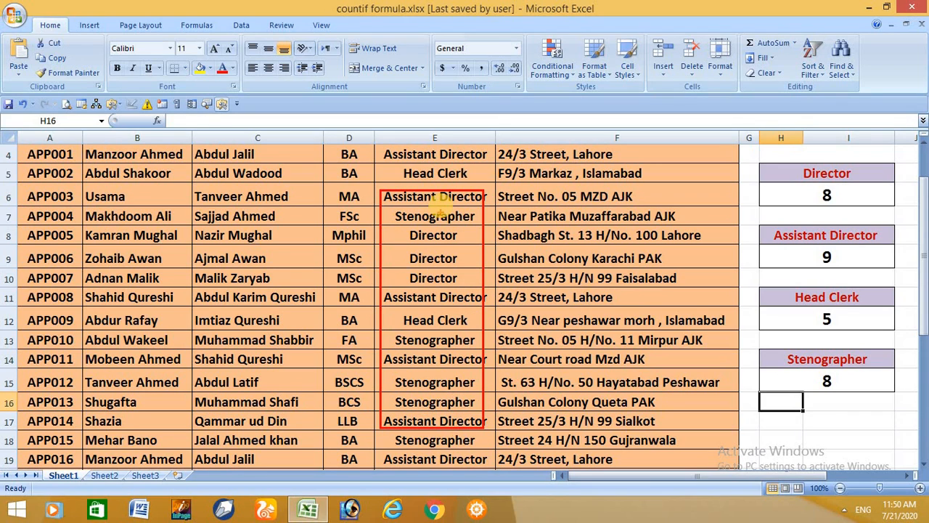
Change the Head Clerk count formula's criterion from a cell reference to the text "Head Clerk"
{"action": "left_click", "coordinate": [834, 260]}
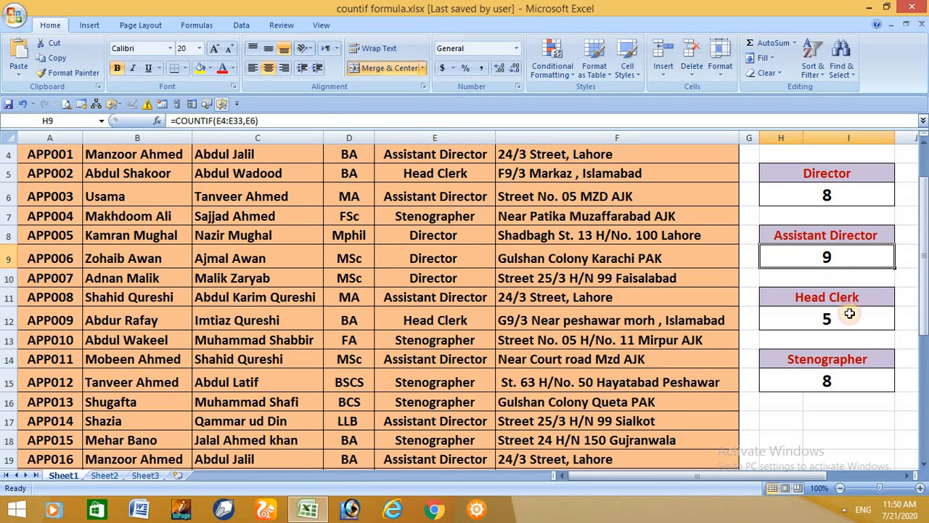
{"action": "double_click", "coordinate": [846, 320]}
{"action": "left_click_drag", "start_coordinate": [881, 322], "coordinate": [914, 325]}
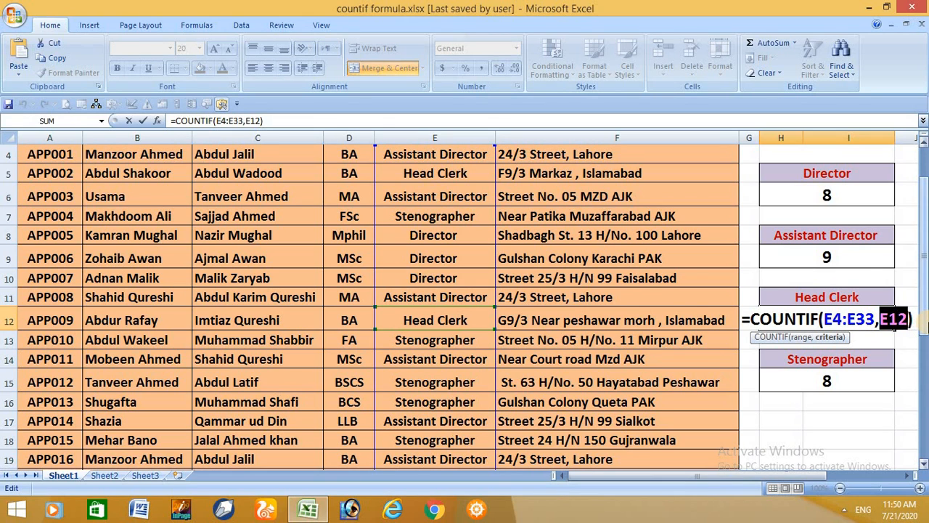
{"action": "type", "text": "\""}
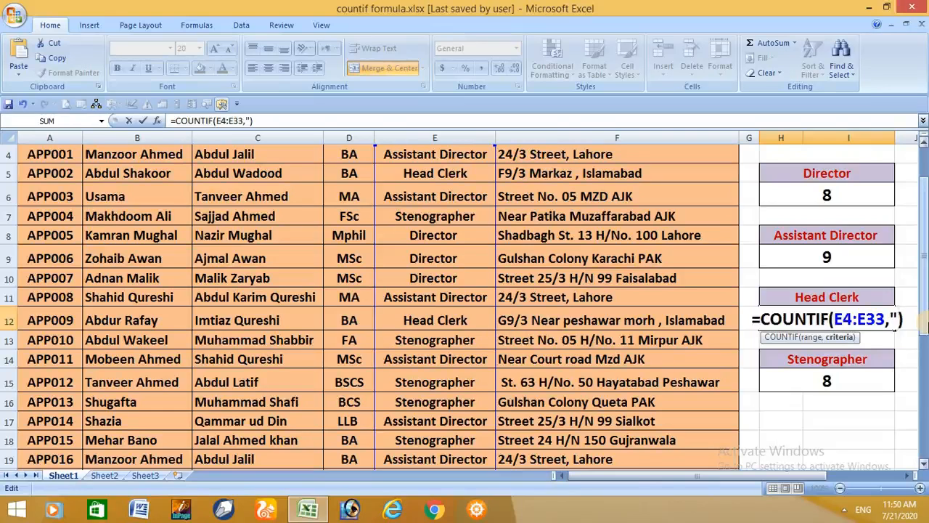
{"action": "type", "text": "Head"}
{"action": "type", "text": " cla"}
{"action": "key", "text": "BackSpace"}
{"action": "key", "text": "BackSpace"}
{"action": "key", "text": "BackSpace"}
{"action": "type", "text": "Clerk"}
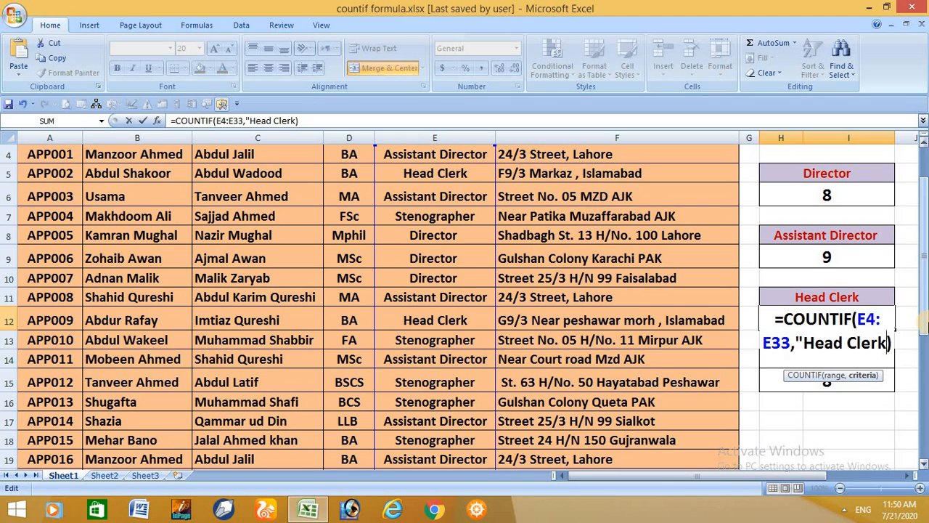
{"action": "type", "text": "\""}
{"action": "key", "text": "Return"}
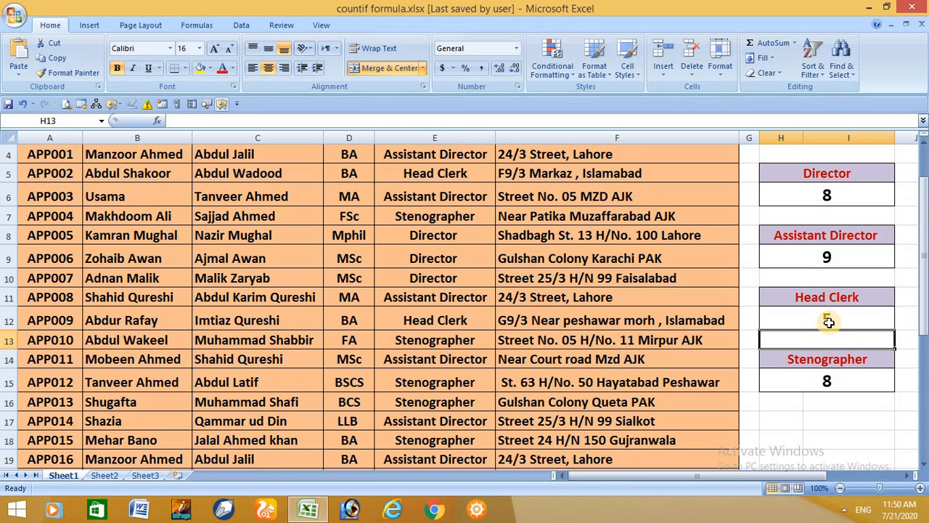
Change the Stenographer count formula's criterion to the text "Stenographer"
{"action": "left_click", "coordinate": [813, 377]}
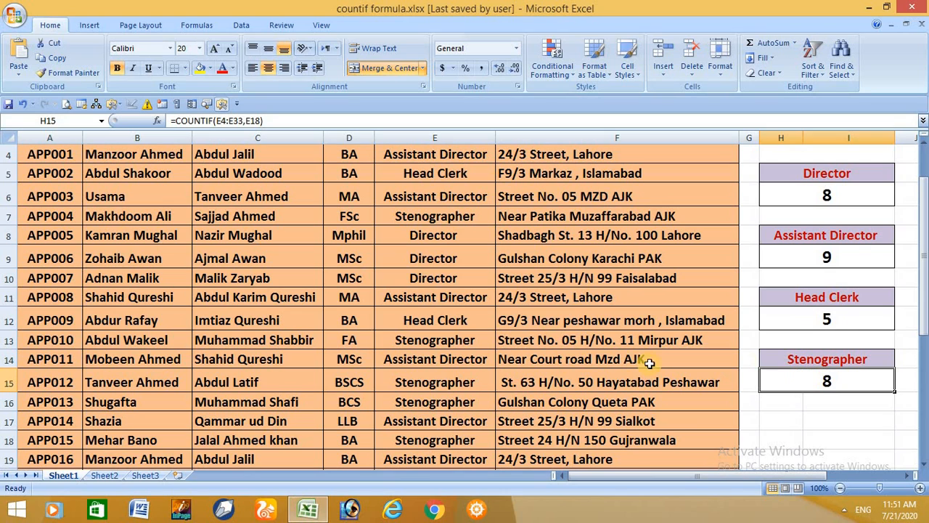
{"action": "double_click", "coordinate": [807, 380]}
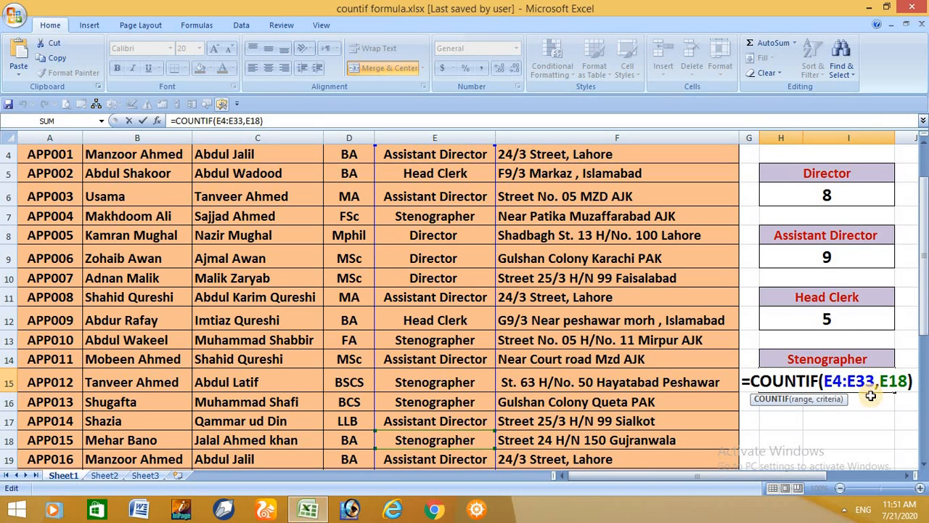
{"action": "double_click", "coordinate": [894, 381]}
{"action": "left_click_drag", "start_coordinate": [894, 380], "coordinate": [907, 380]}
{"action": "type", "text": "\""}
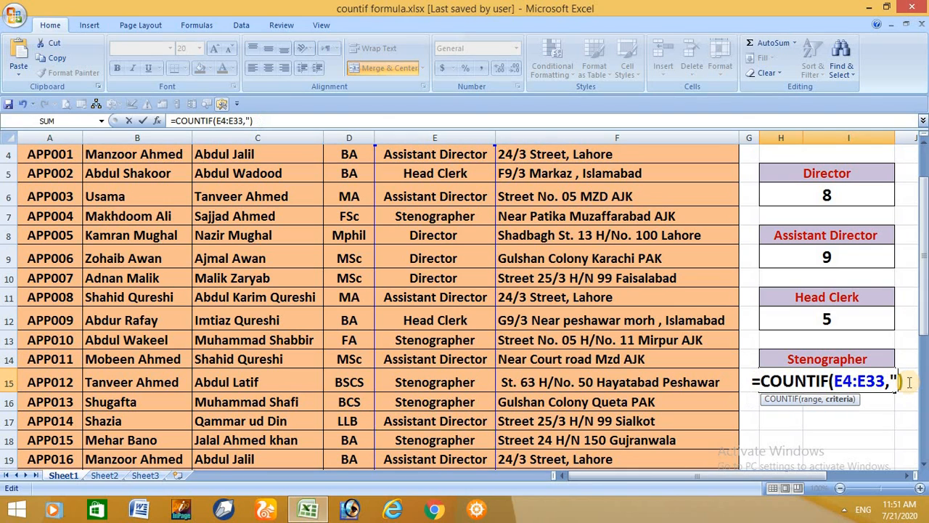
{"action": "type", "text": "Stenograp"}
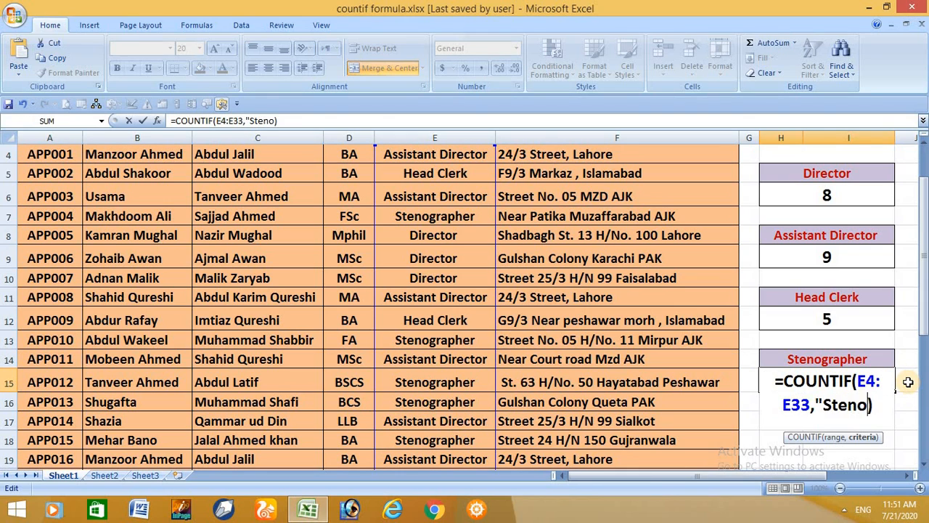
{"action": "type", "text": "her\""}
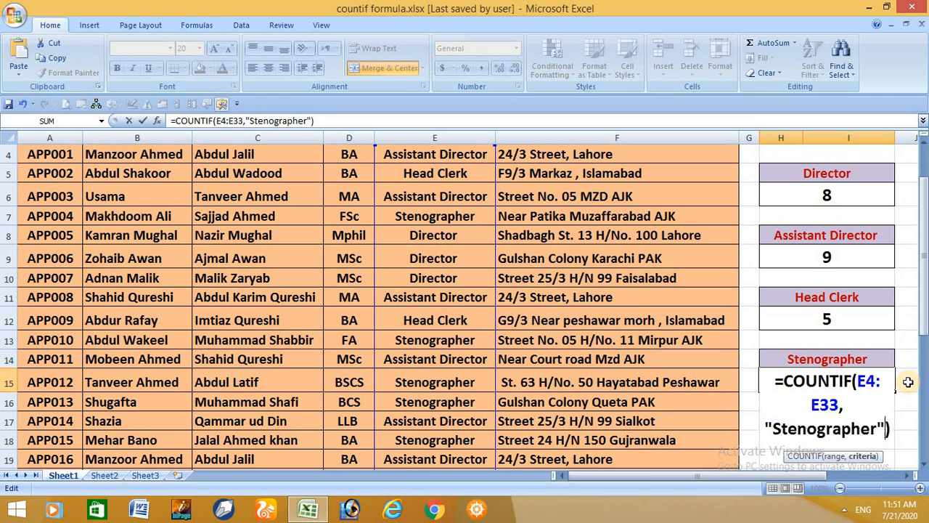
{"action": "key", "text": "Return"}
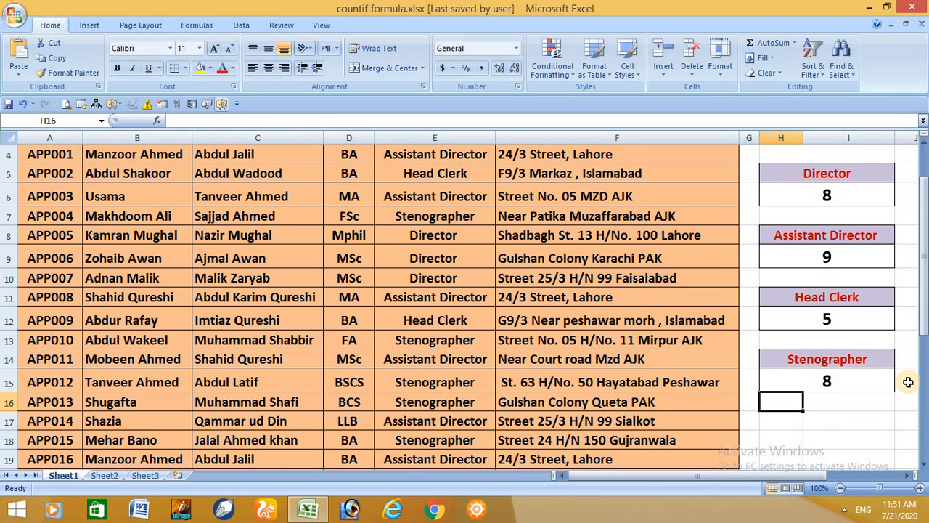
Change the Assistant Director count formula's criterion to the text "Assistant Director"
{"action": "double_click", "coordinate": [826, 260]}
{"action": "left_click_drag", "start_coordinate": [885, 258], "coordinate": [897, 262]}
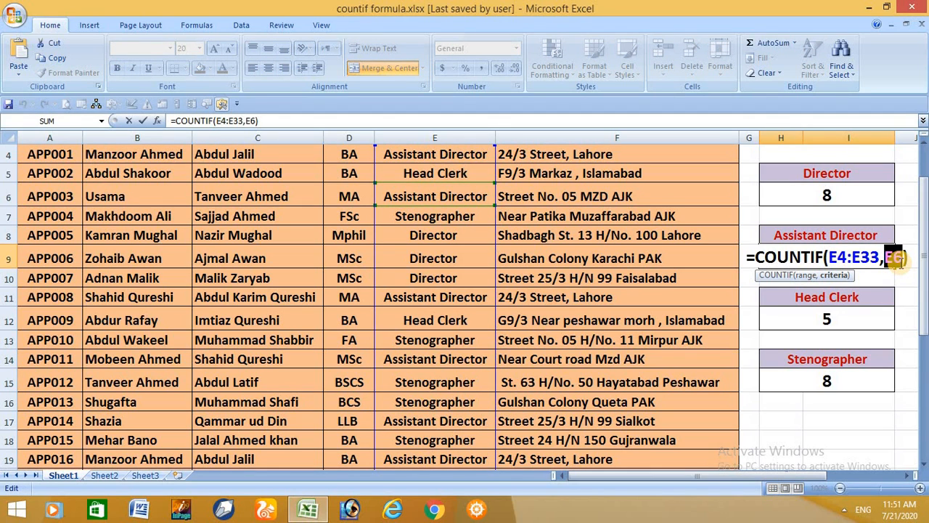
{"action": "type", "text": "\""}
{"action": "type", "text": "Assistant "}
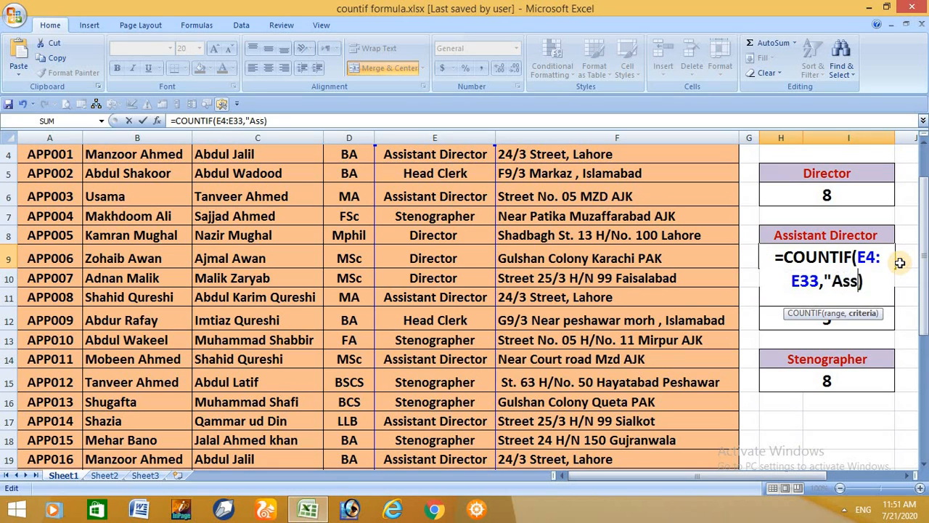
{"action": "type", "text": "Director"}
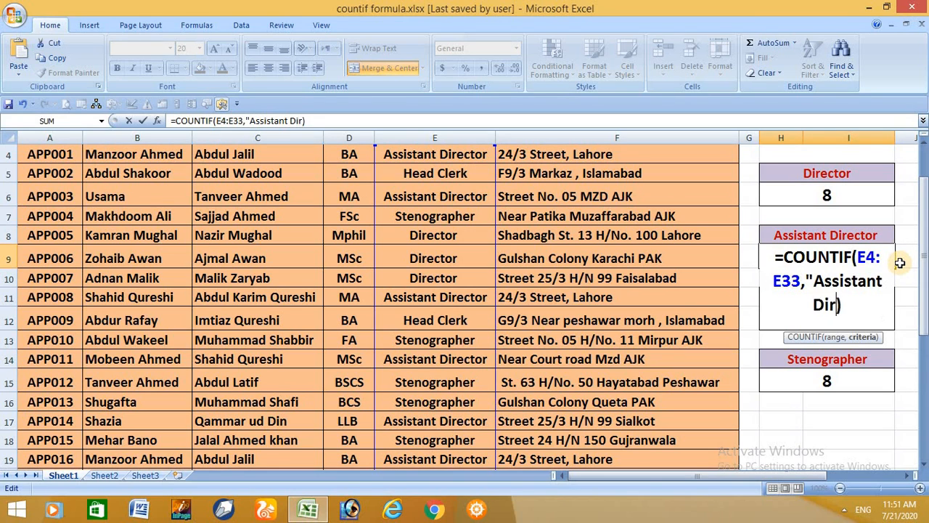
{"action": "type", "text": "\""}
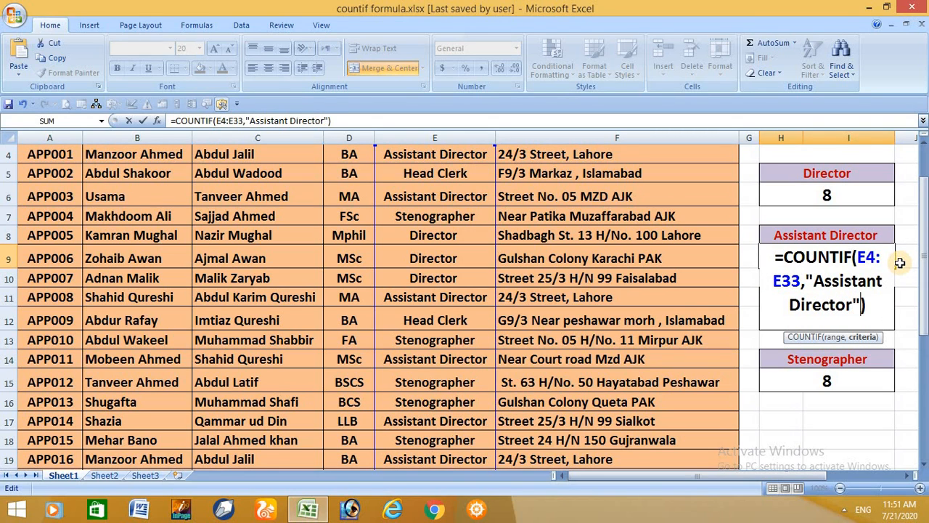
{"action": "key", "text": "Return"}
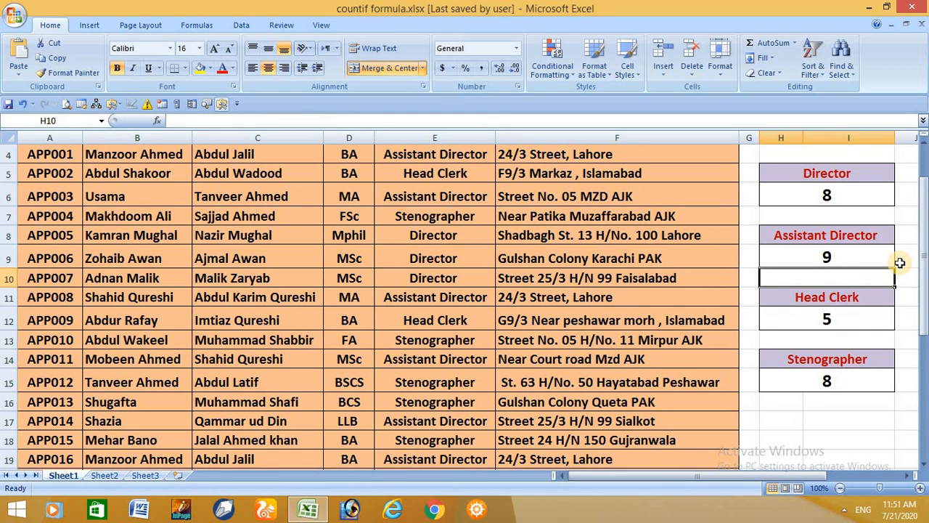
Fill the Assistant Director designation from row 11 down over the Head Clerk entry in row 12
{"action": "left_click", "coordinate": [412, 322]}
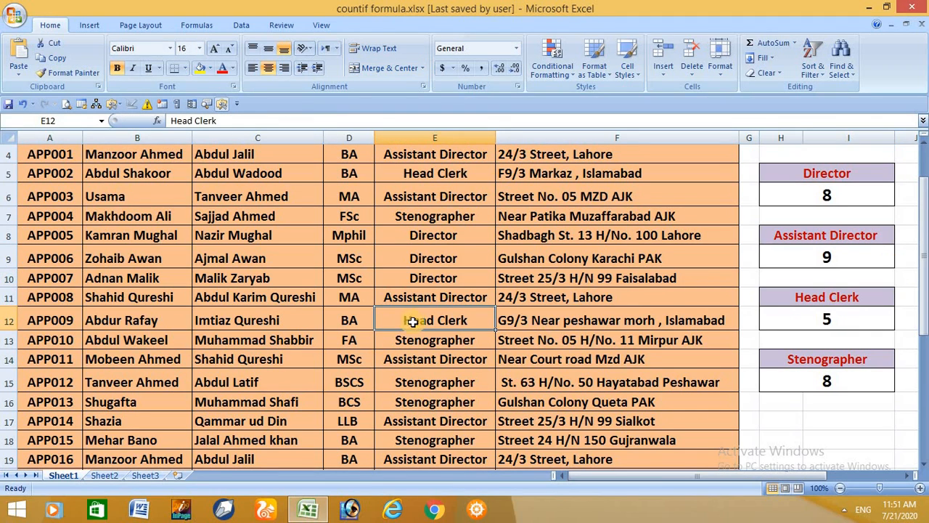
{"action": "left_click", "coordinate": [454, 302]}
{"action": "left_click_drag", "start_coordinate": [495, 307], "coordinate": [486, 331]}
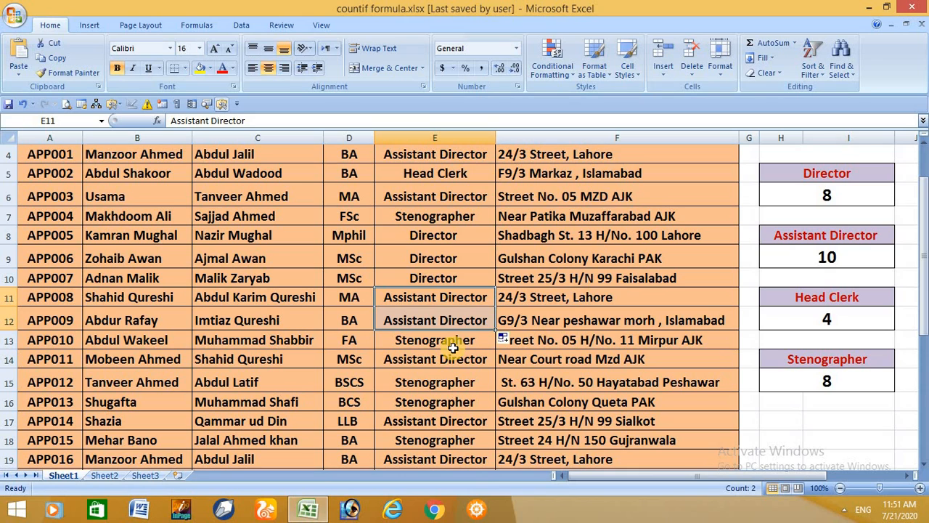
Fill the Stenographer designation from row 13 into row 14, then undo the fill
{"action": "left_click", "coordinate": [462, 345]}
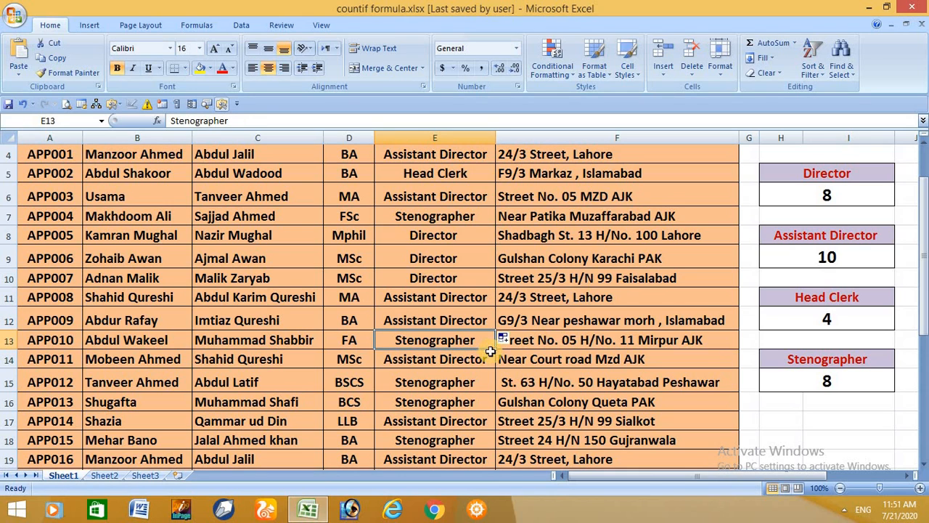
{"action": "left_click_drag", "start_coordinate": [497, 350], "coordinate": [494, 368]}
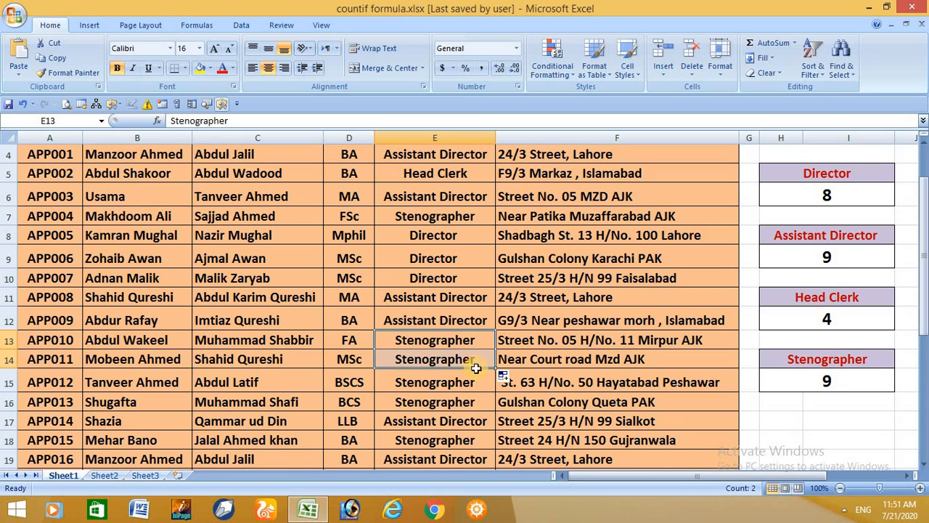
{"action": "key", "text": "ctrl+z"}
Fill the Head Clerk designation from row 22 down through row 24
{"action": "scroll", "coordinate": [472, 372], "scroll_direction": "down", "scroll_amount": 3}
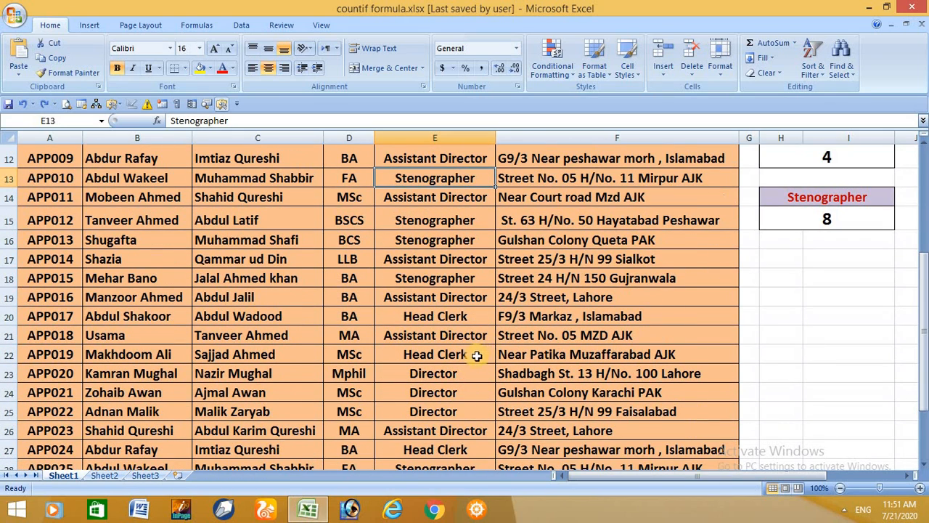
{"action": "left_click", "coordinate": [462, 412]}
{"action": "left_click", "coordinate": [485, 353]}
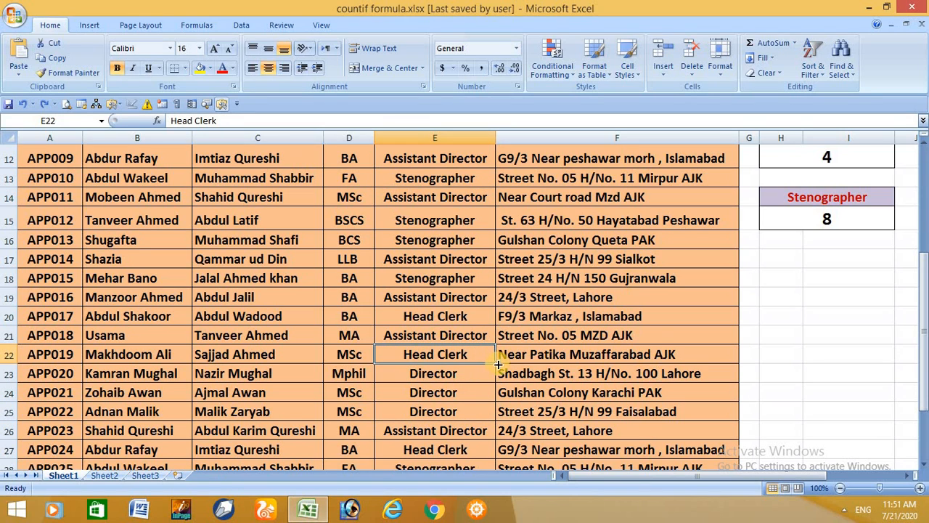
{"action": "left_click_drag", "start_coordinate": [498, 363], "coordinate": [499, 401]}
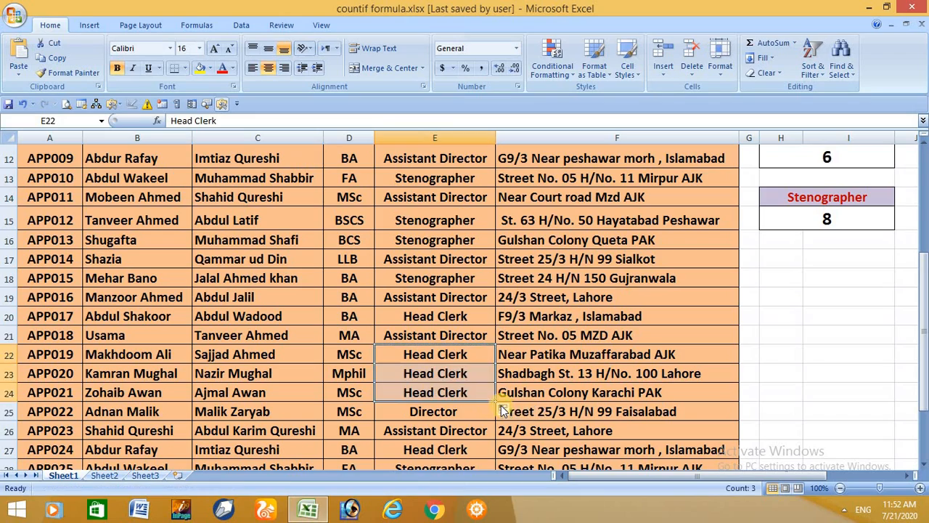
Scroll through the employee table and summary to review the designation counts
{"action": "scroll", "coordinate": [491, 401], "scroll_direction": "up", "scroll_amount": 4}
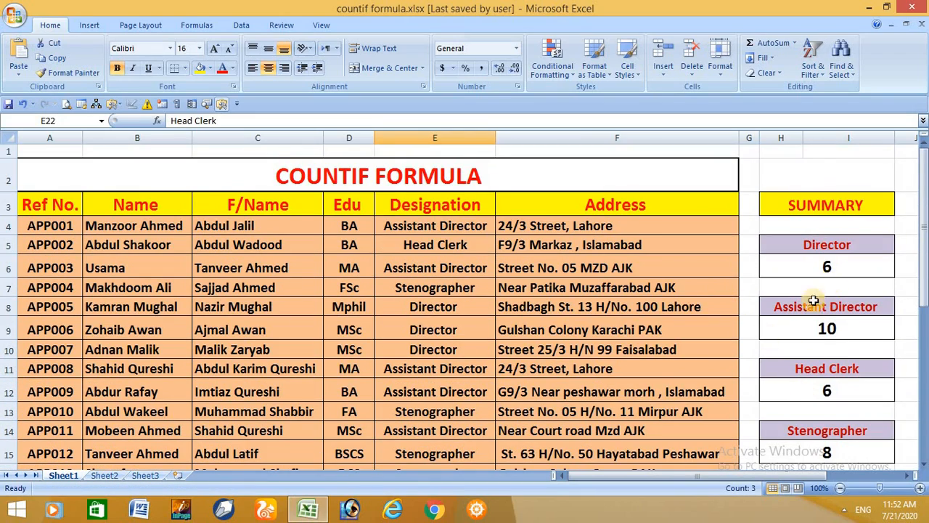
{"action": "scroll", "coordinate": [613, 397], "scroll_direction": "down", "scroll_amount": 1}
{"action": "scroll", "coordinate": [610, 397], "scroll_direction": "down", "scroll_amount": 2}
{"action": "scroll", "coordinate": [608, 397], "scroll_direction": "down", "scroll_amount": 6}
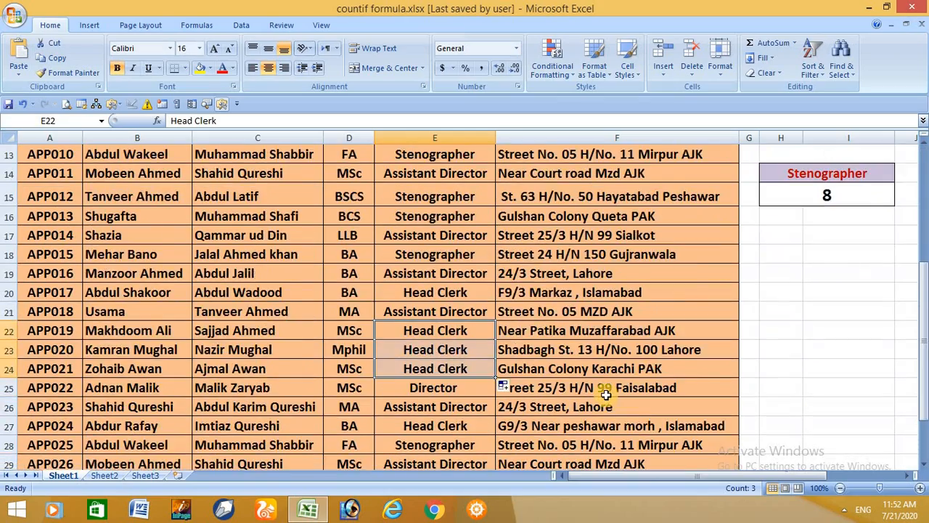
{"action": "scroll", "coordinate": [556, 380], "scroll_direction": "up", "scroll_amount": 2}
{"action": "scroll", "coordinate": [510, 359], "scroll_direction": "up", "scroll_amount": 6}
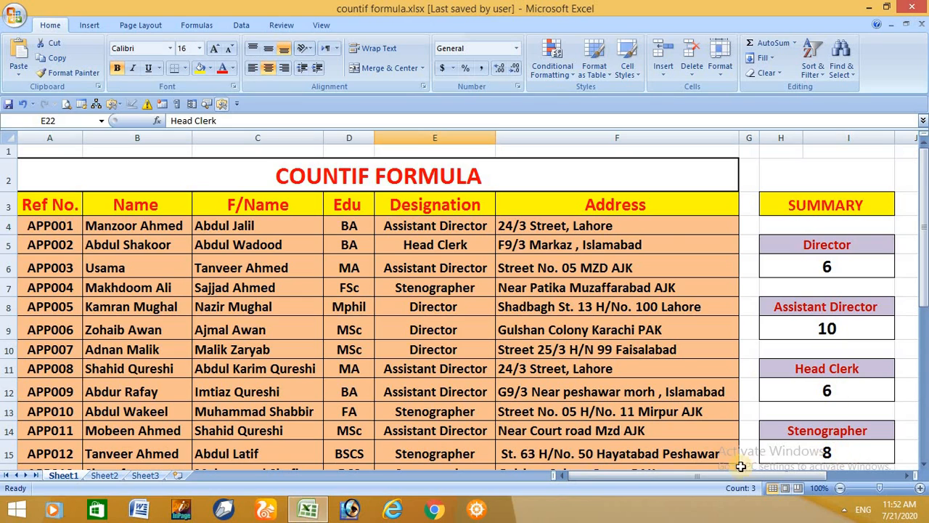
{"action": "scroll", "coordinate": [435, 392], "scroll_direction": "down", "scroll_amount": 7}
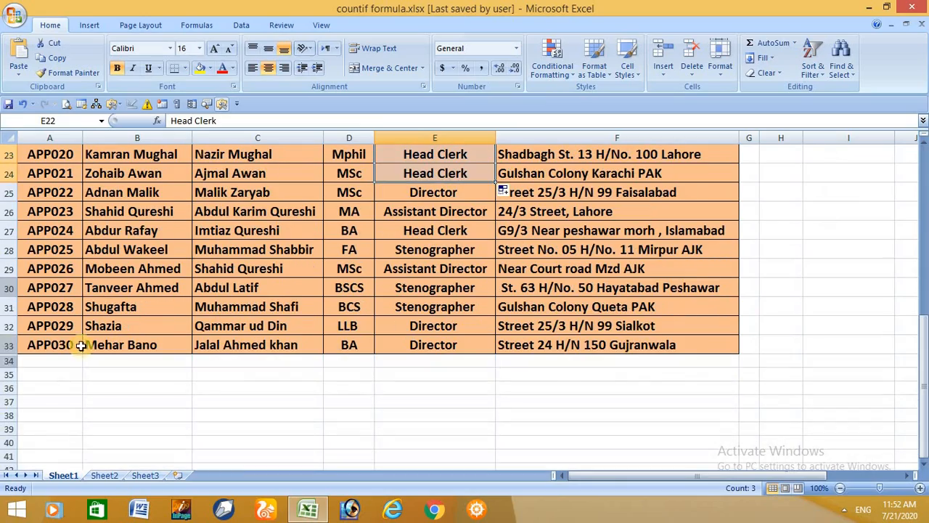
{"action": "scroll", "coordinate": [410, 328], "scroll_direction": "up", "scroll_amount": 2}
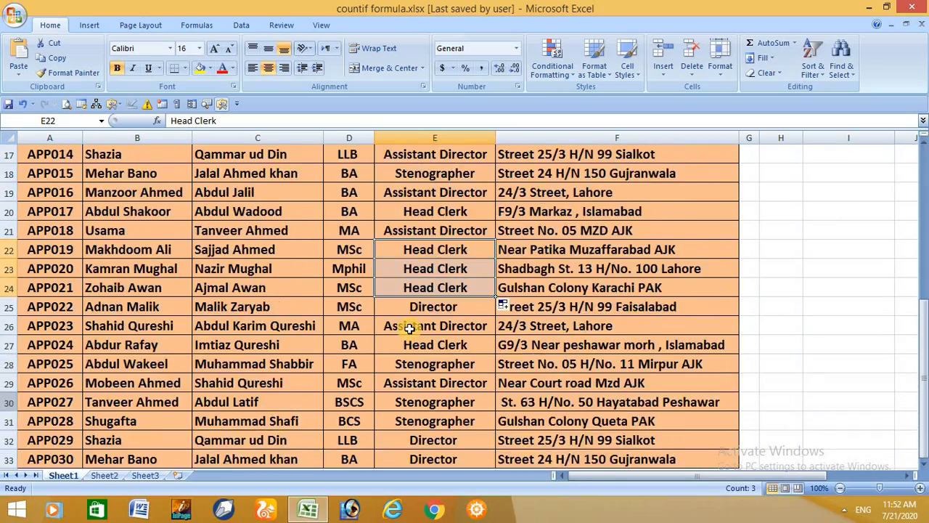
{"action": "scroll", "coordinate": [410, 328], "scroll_direction": "up", "scroll_amount": 5}
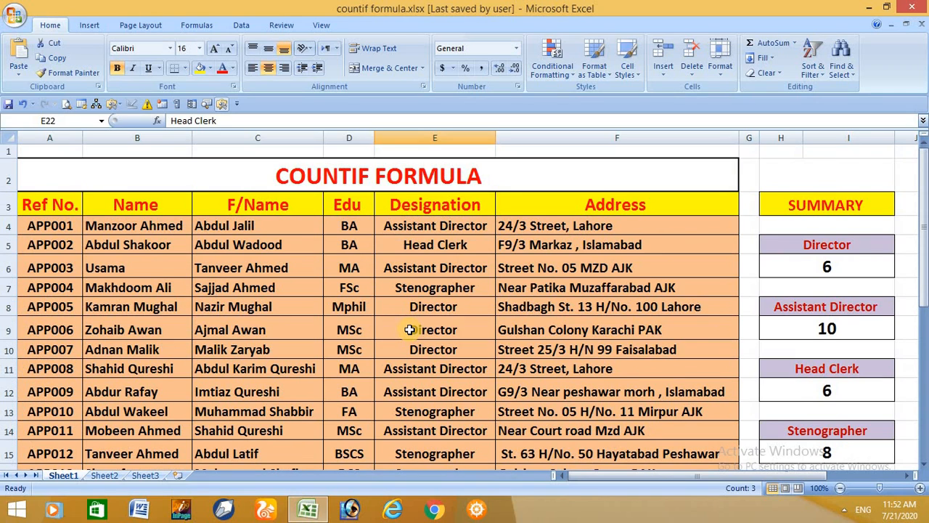